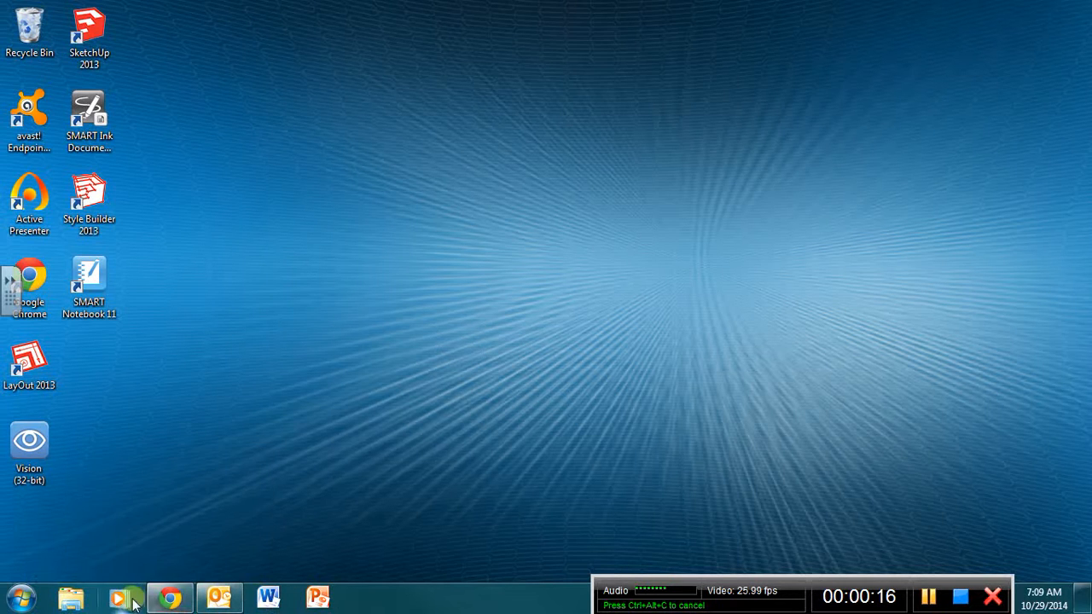
Open the TechEd folder inside the Documents library in Windows Explorer.
left_click(20, 597)
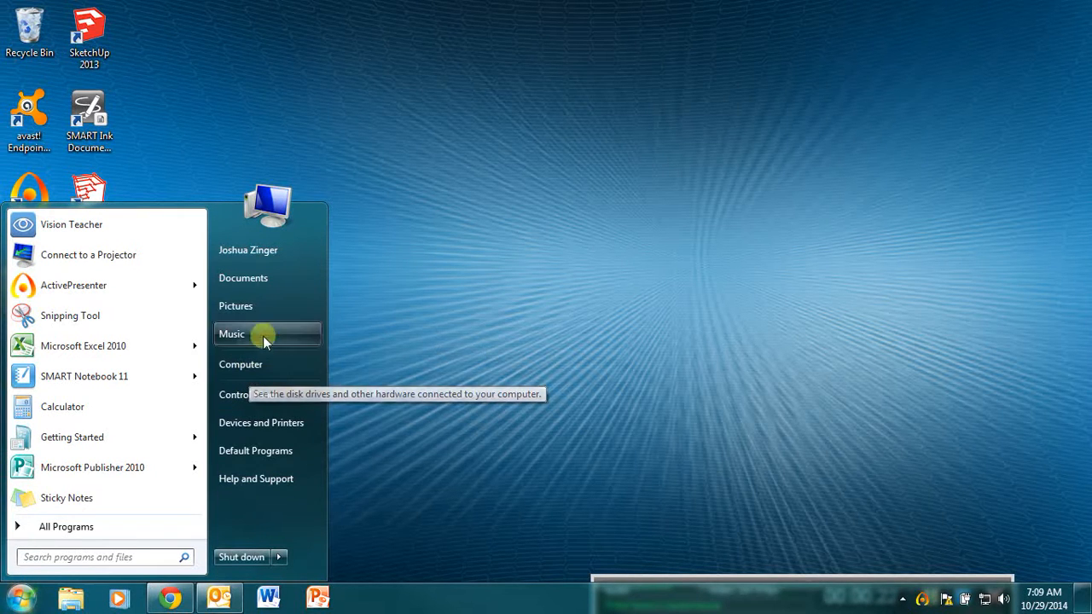
left_click(393, 430)
left_click(72, 600)
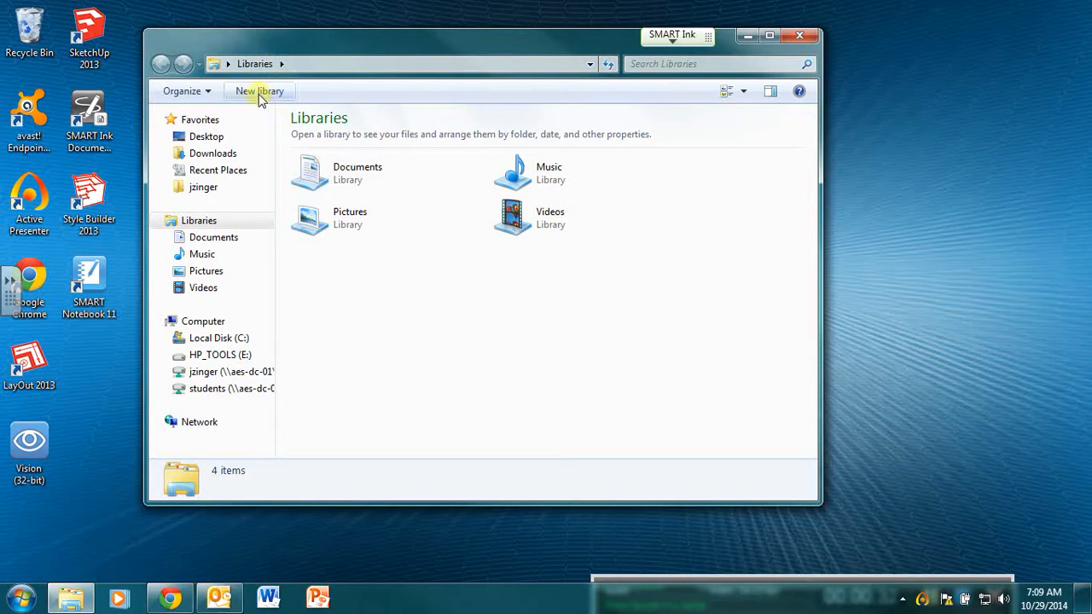
double_click(350, 175)
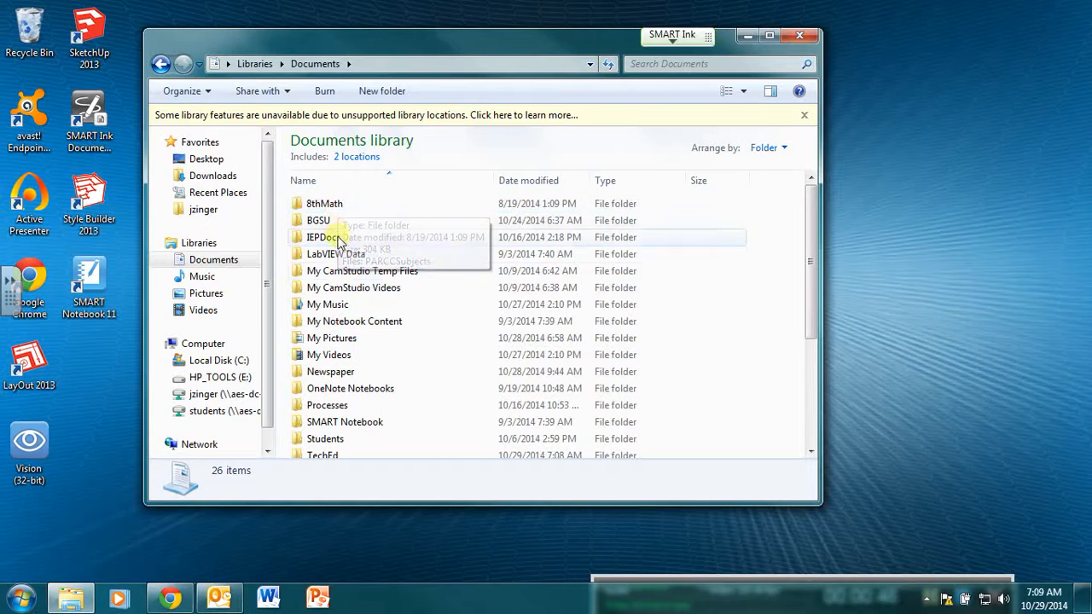
scroll(354, 294, "down", 4)
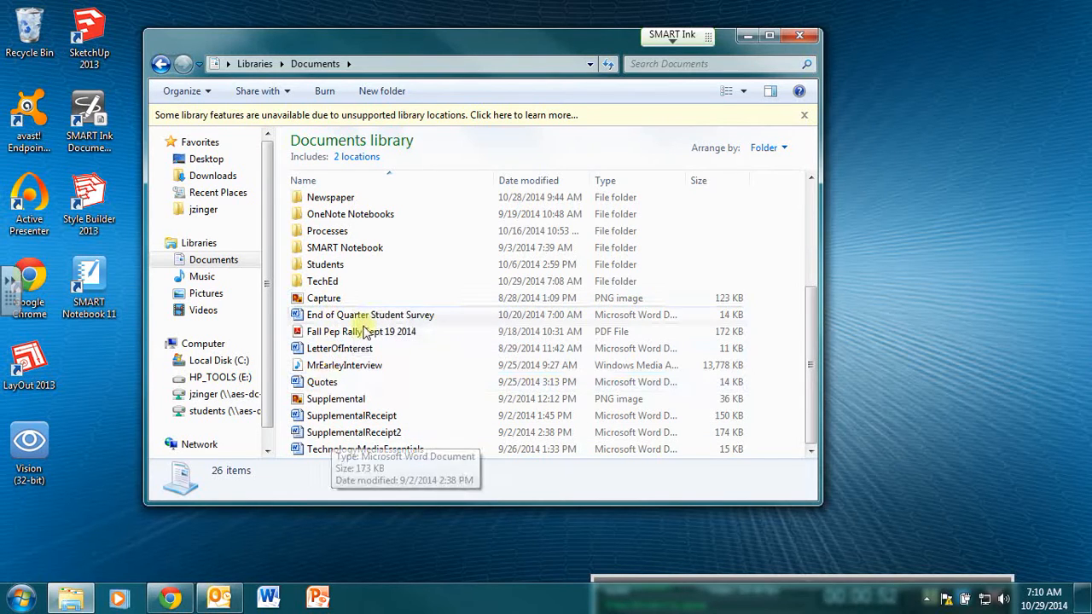
double_click(317, 284)
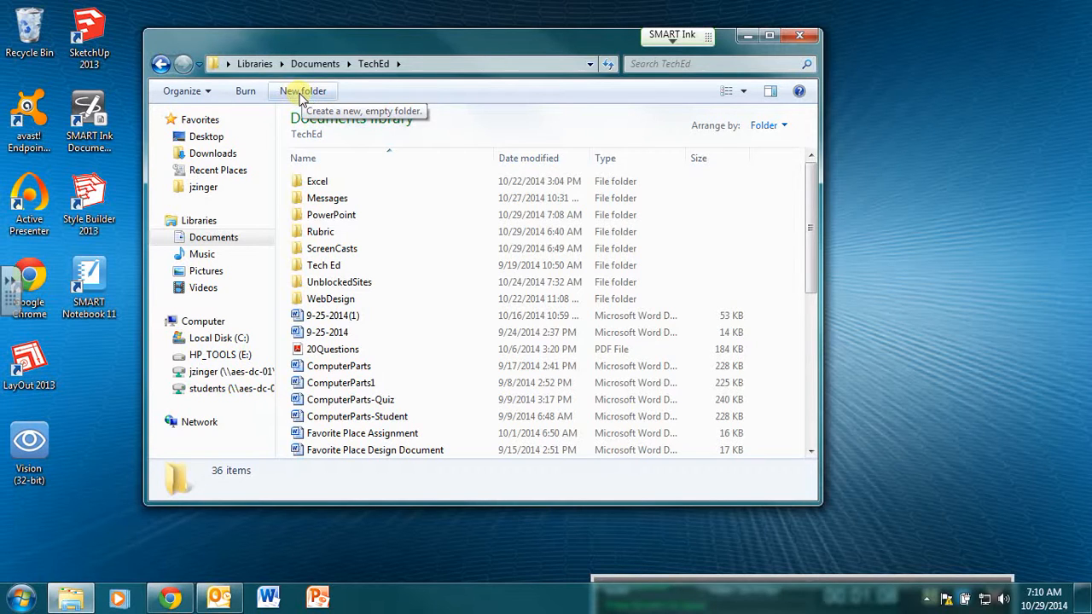
right_click(406, 281)
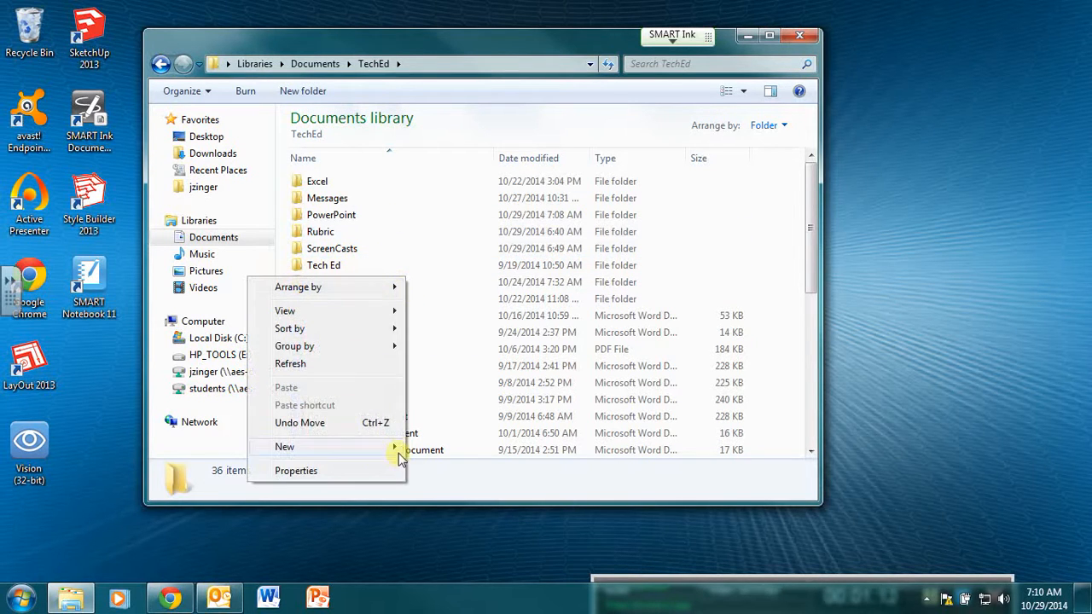
mouse_move(394, 450)
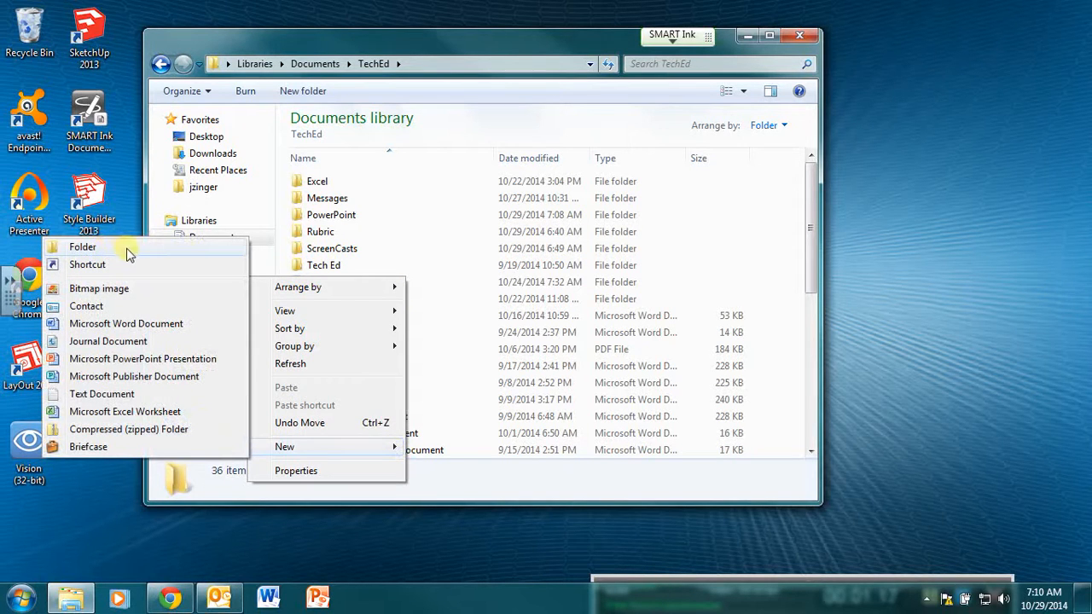
left_click(465, 125)
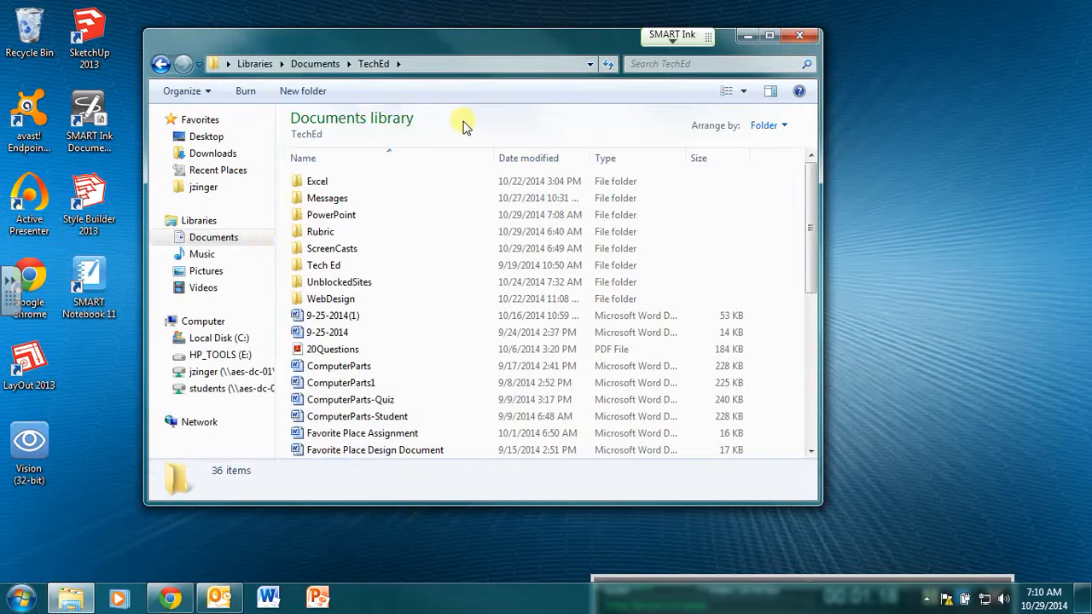
Create a folder named Word in the TechEd folder, look inside it and return to TechEd.
left_click(298, 92)
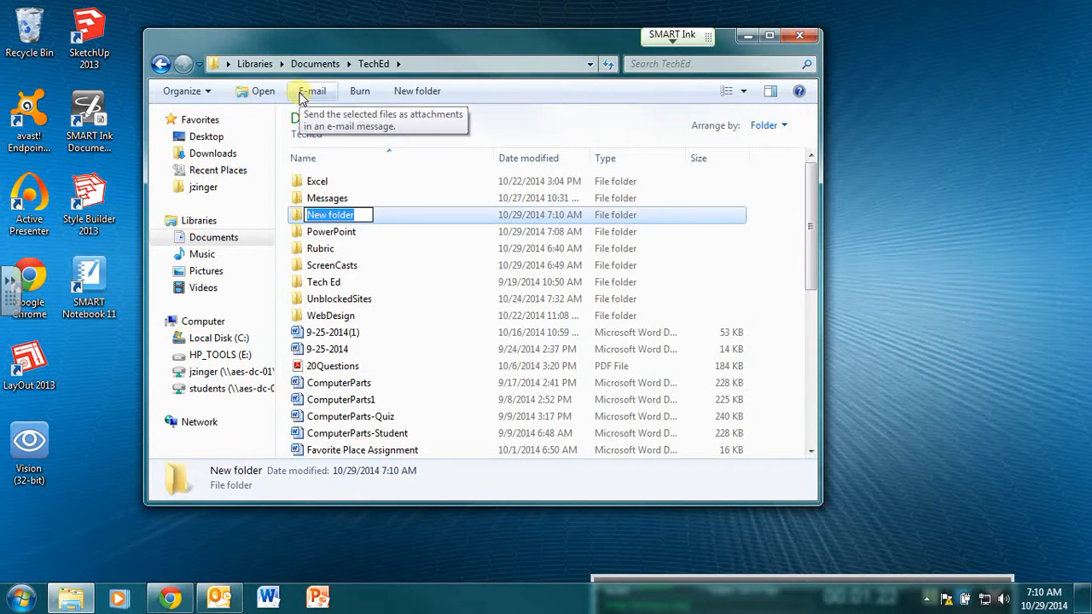
type("W")
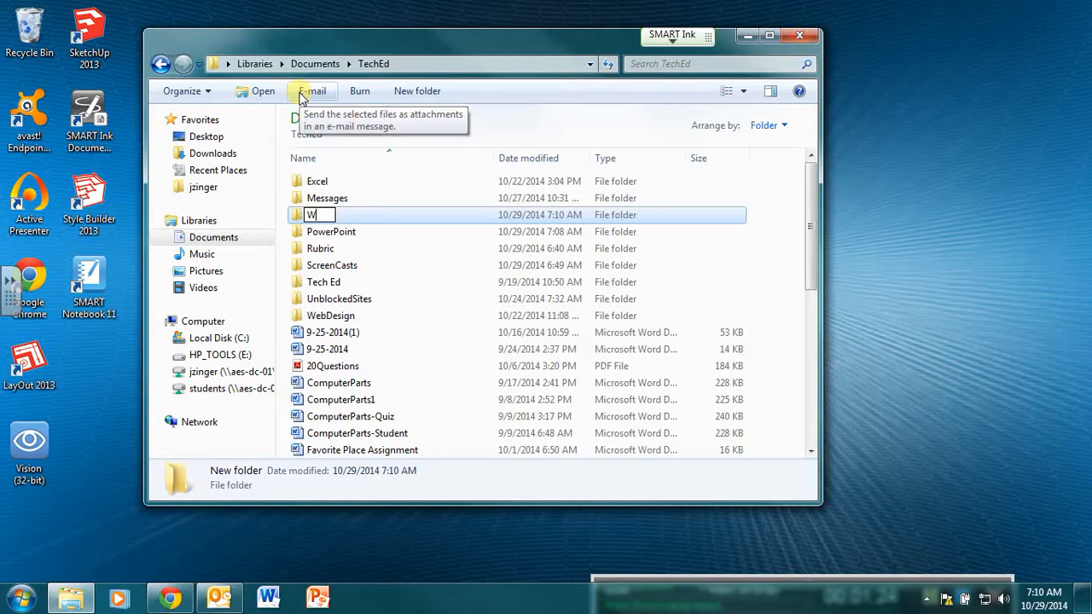
type("ord")
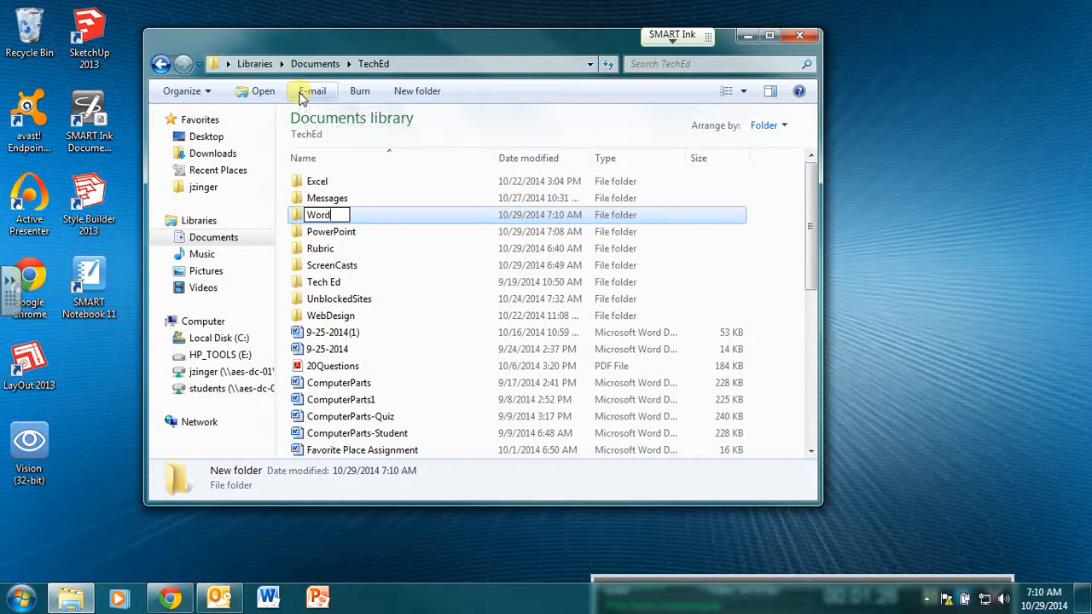
key("Return")
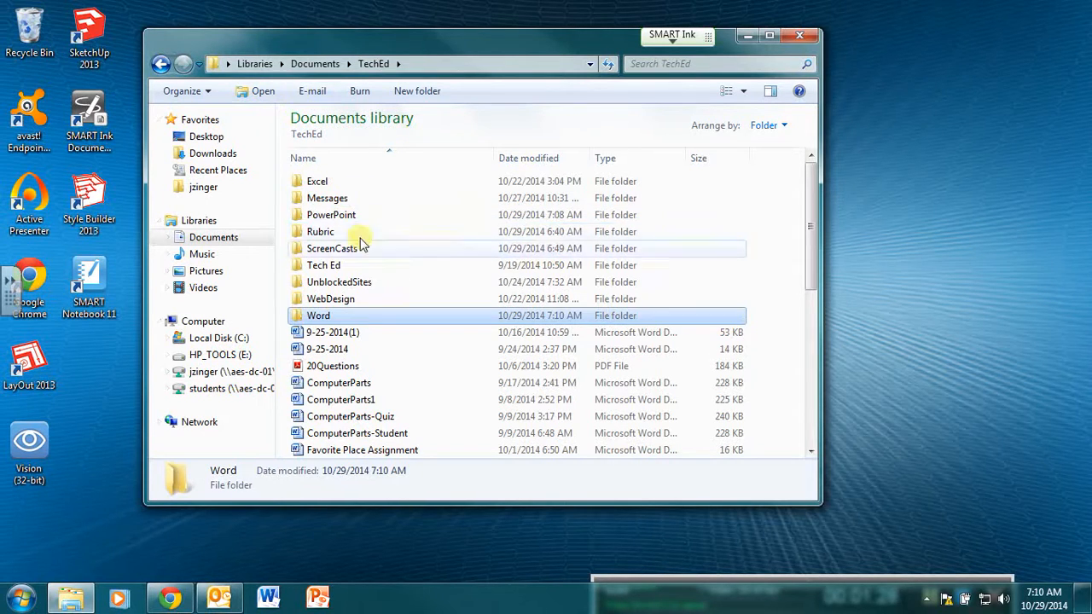
double_click(325, 322)
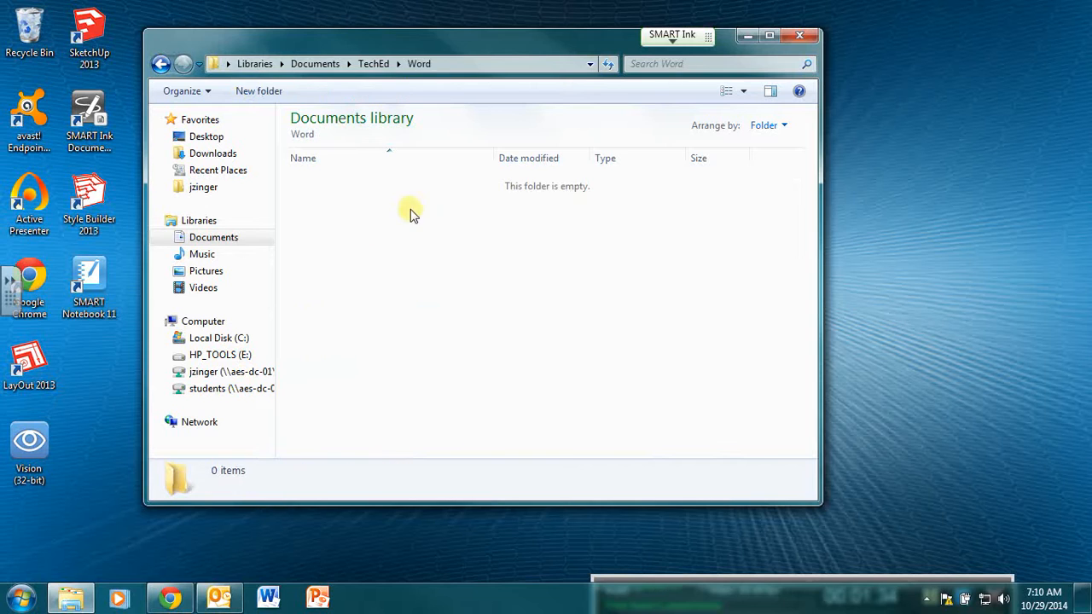
left_click(160, 65)
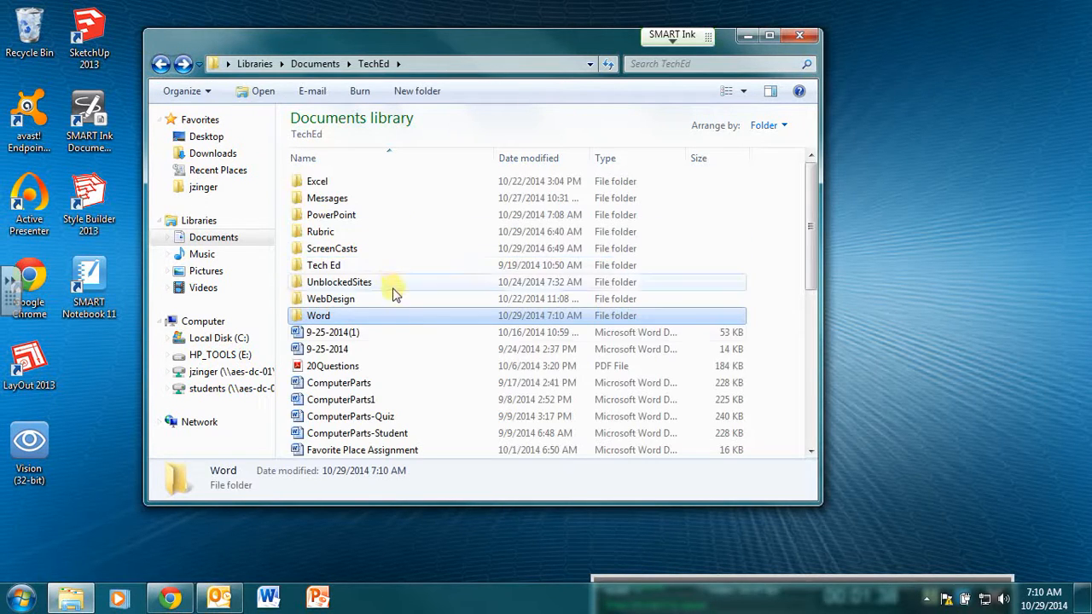
Move the files from 9-25-2014(1) through WordHistoryNotFormatted1 into the Word folder, leaving out GoodBadPresentation, Pacing Guide and Rosters.
left_click(318, 335)
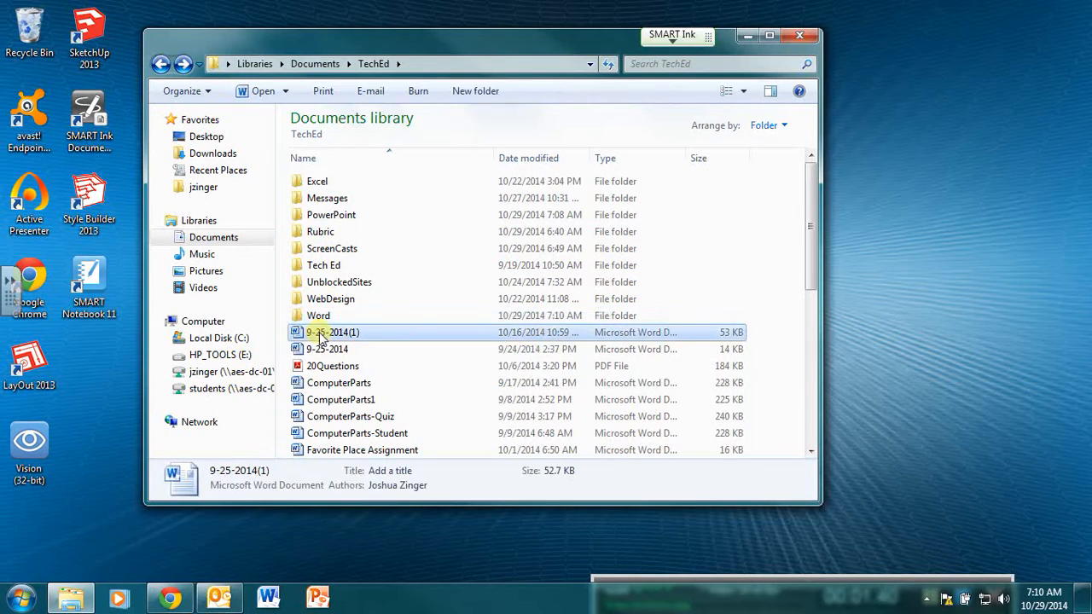
scroll(341, 345, "down", 7)
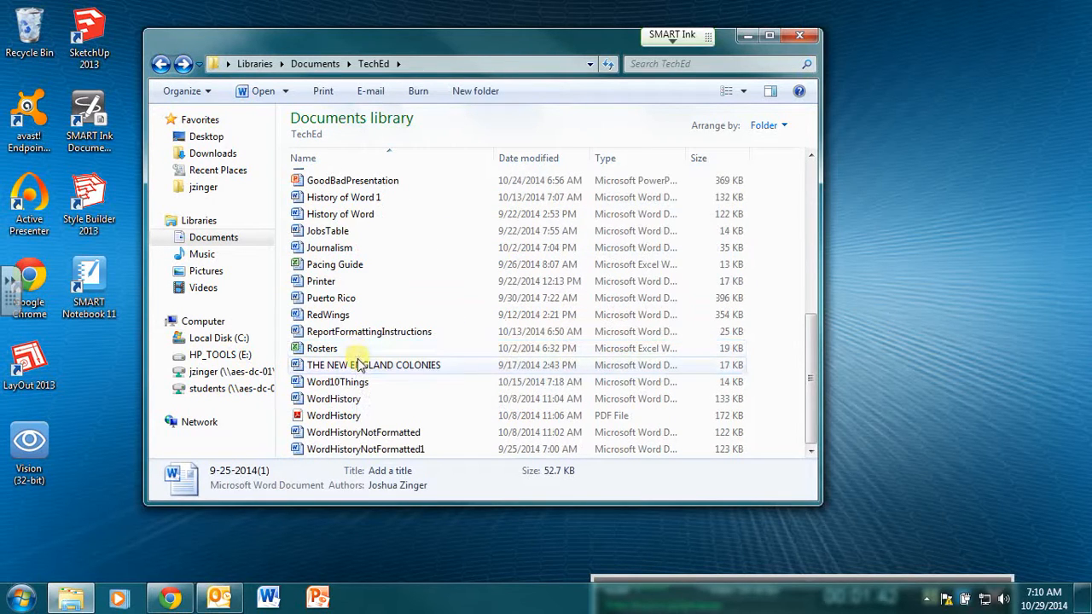
scroll(375, 362, "up", 7)
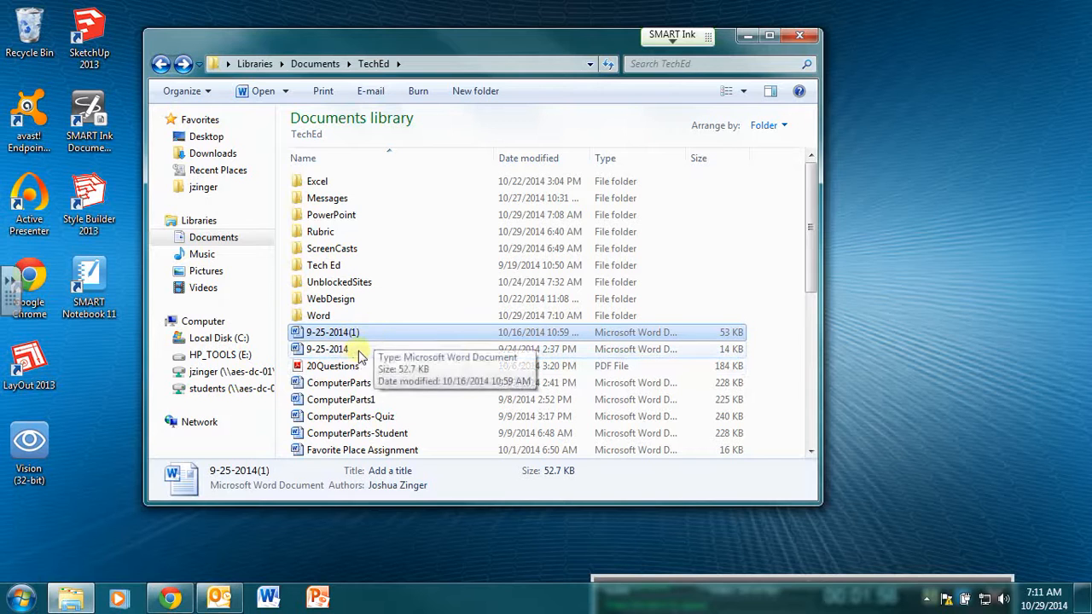
scroll(353, 366, "down", 7)
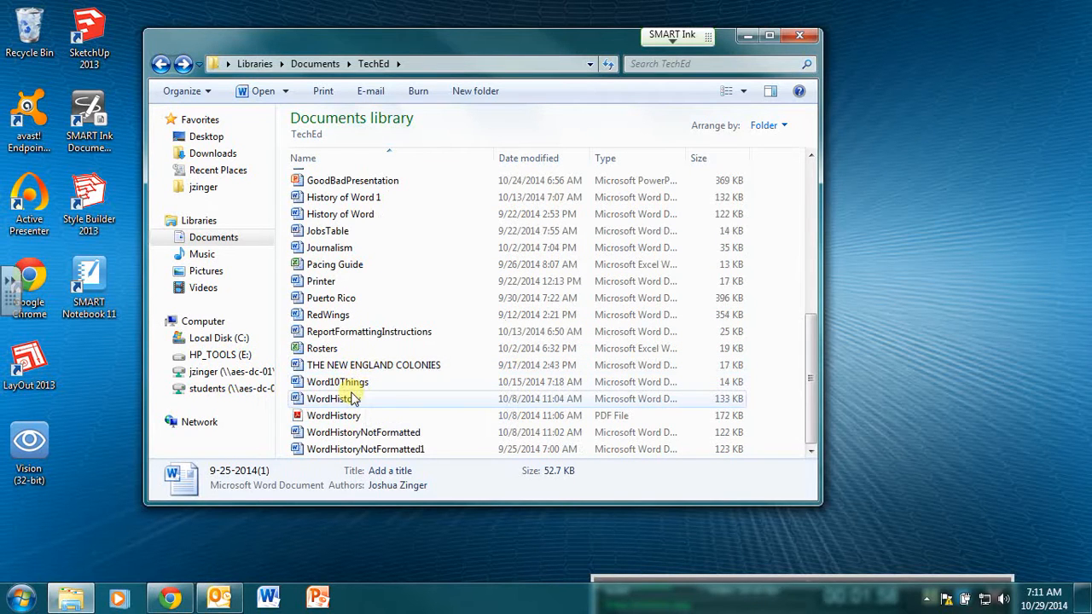
left_click(342, 449, "shift")
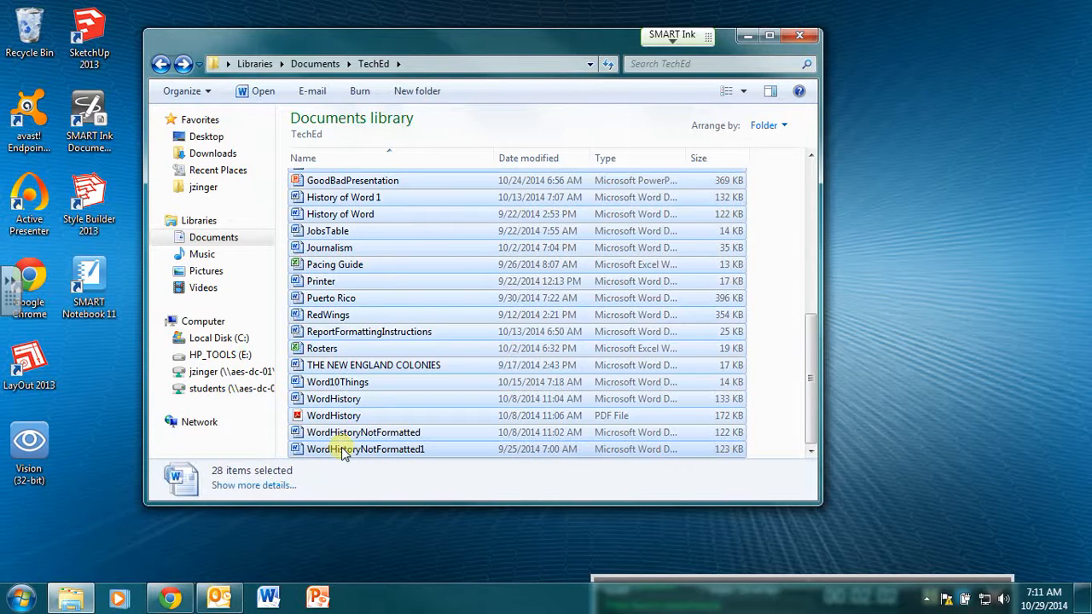
left_click(339, 350, "ctrl")
left_click(380, 267, "ctrl")
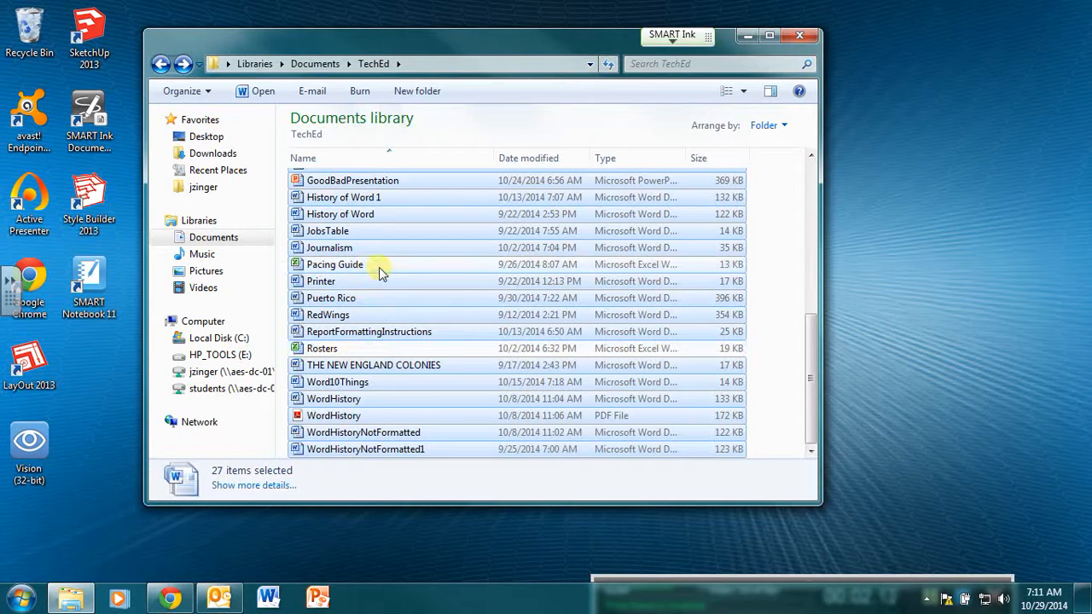
left_click(344, 183, "ctrl")
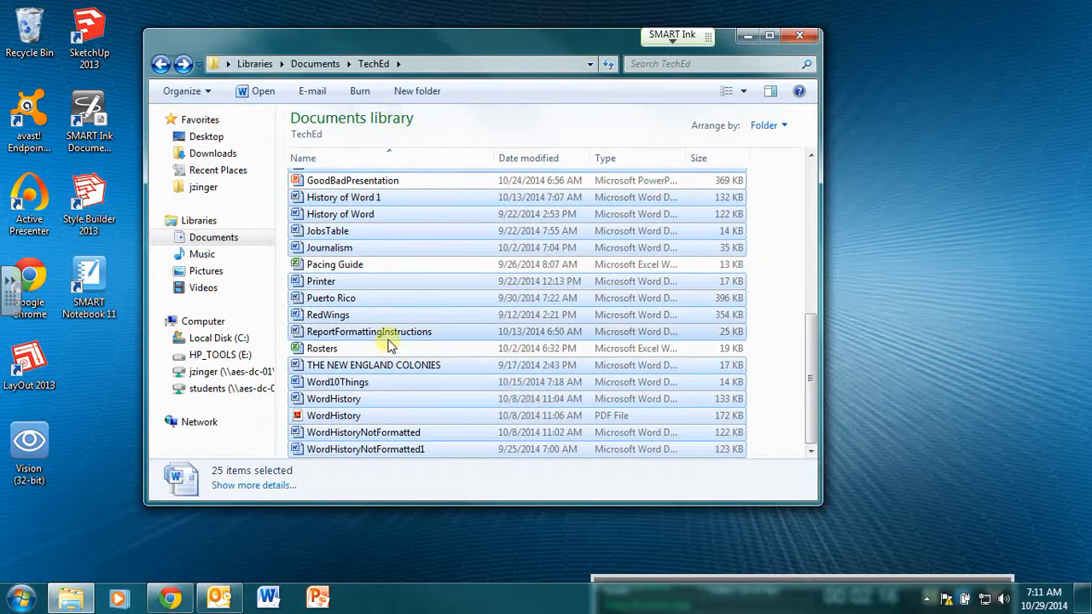
left_click(359, 269, "ctrl")
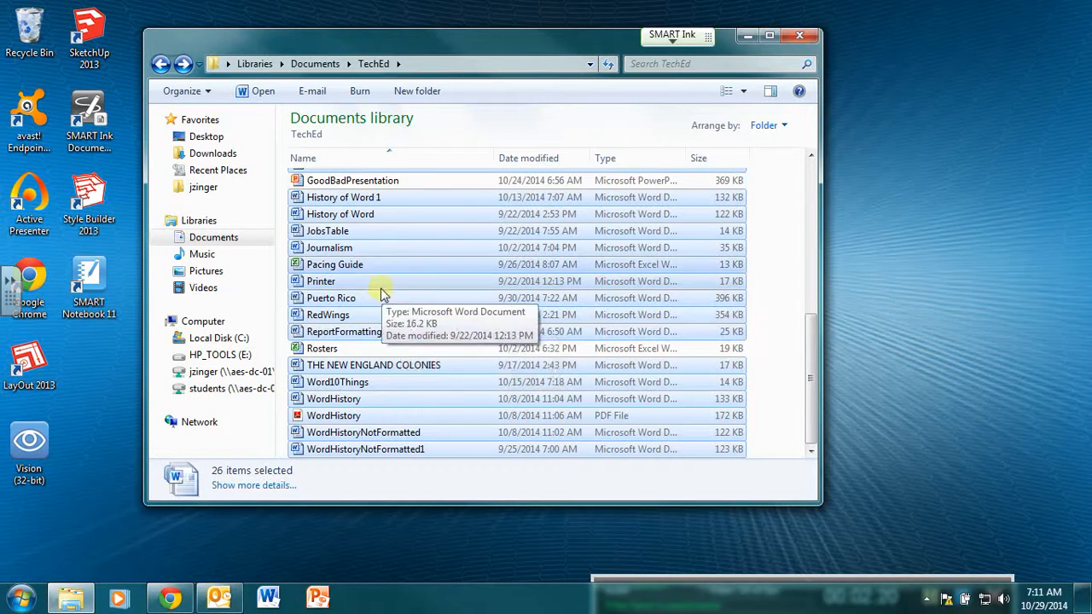
left_click(373, 270, "ctrl")
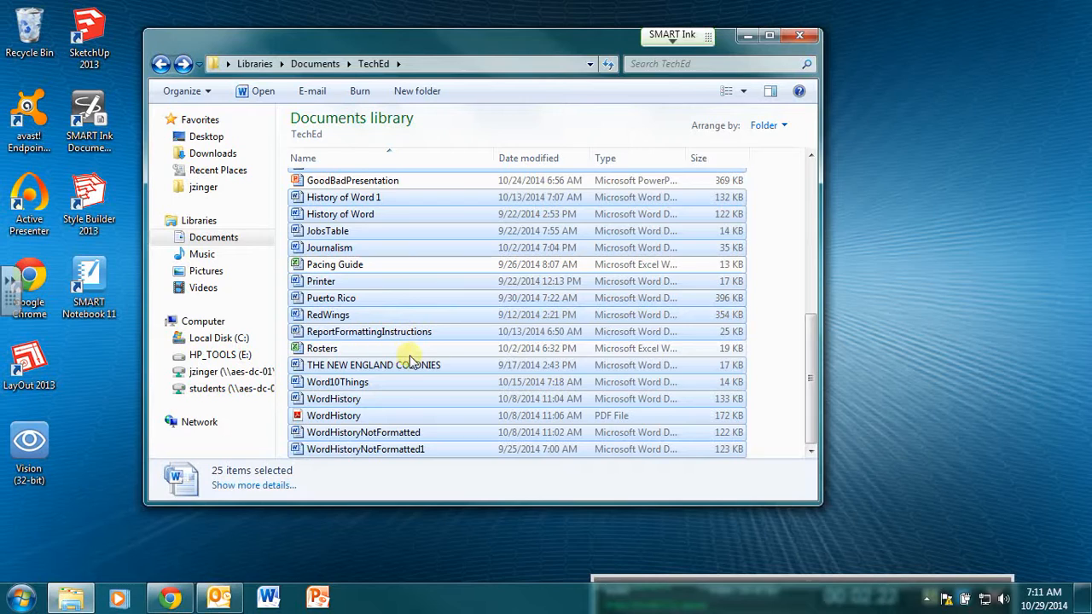
scroll(410, 358, "up", 5)
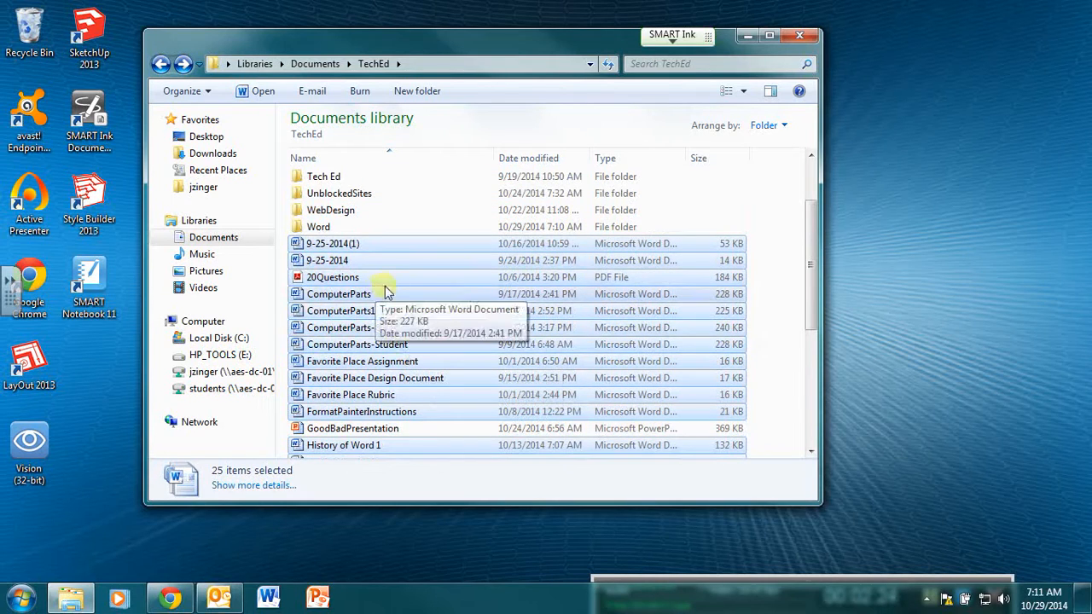
scroll(386, 299, "down", 5)
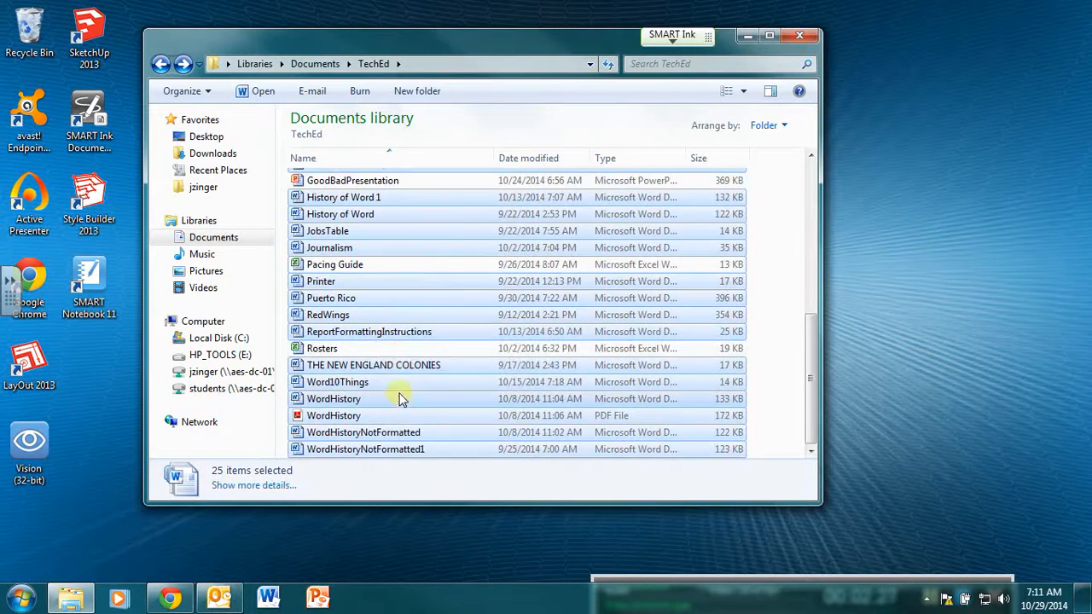
scroll(401, 384, "up", 6)
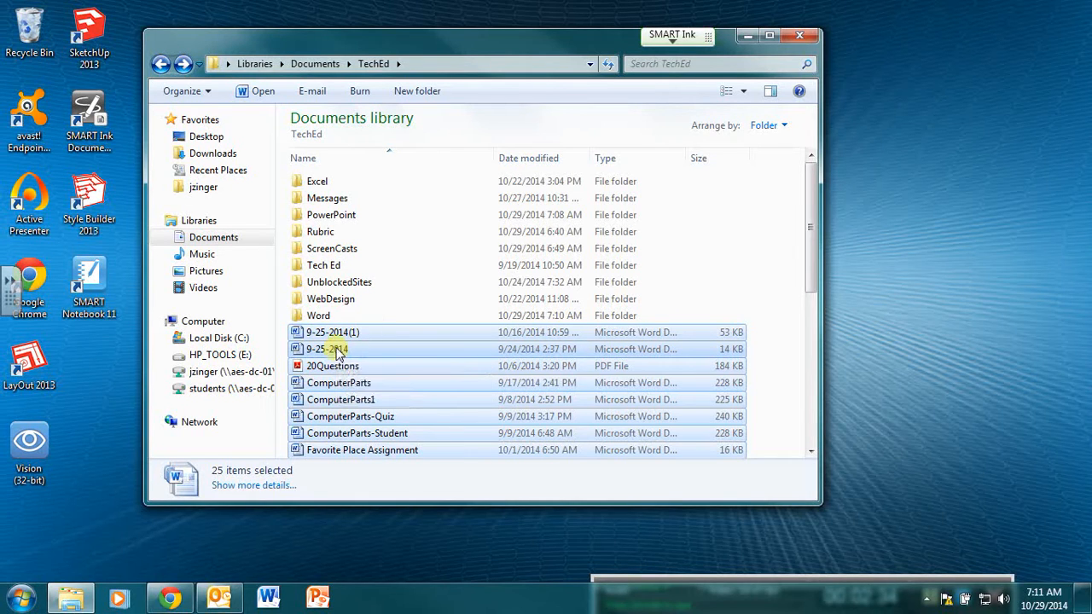
left_click_drag(339, 353, 320, 319)
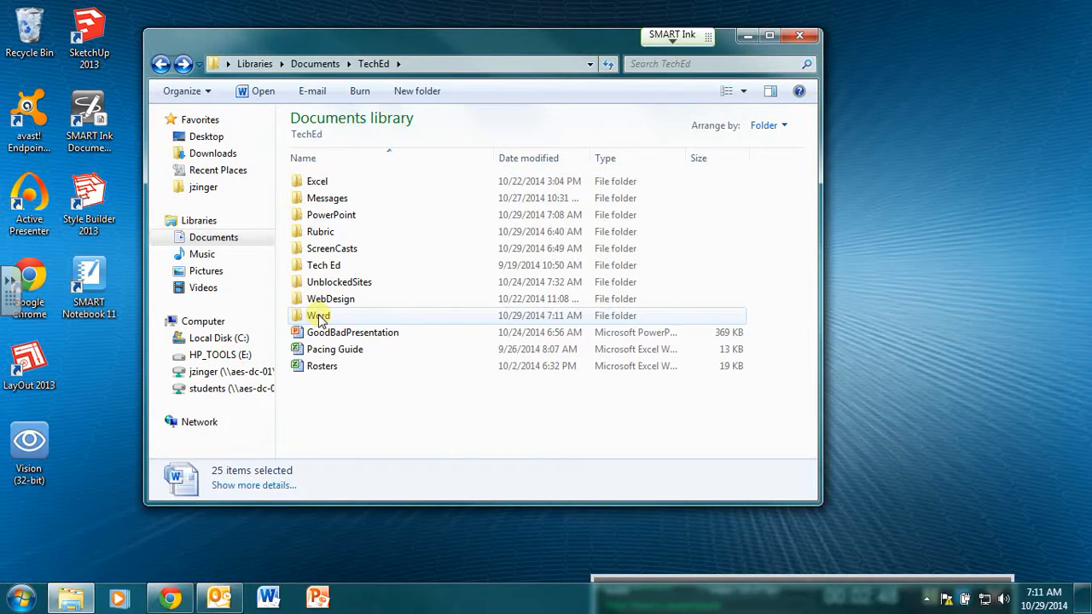
Check the files inside the Word folder, and move the GoodBadPresentation file from TechEd into the PowerPoint folder.
double_click(317, 318)
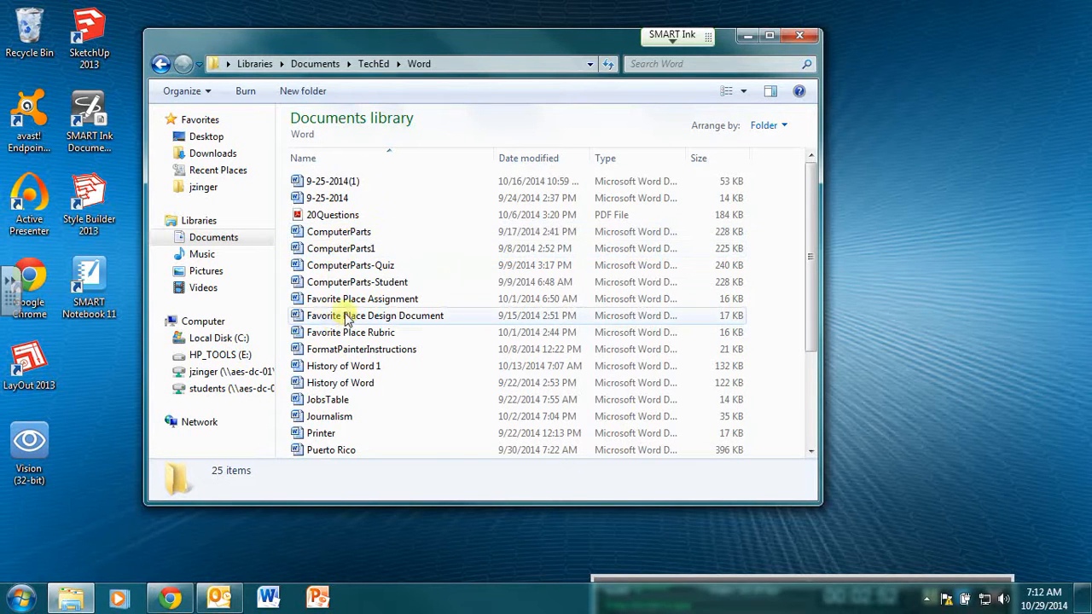
scroll(348, 314, "down", 3)
scroll(348, 314, "up", 3)
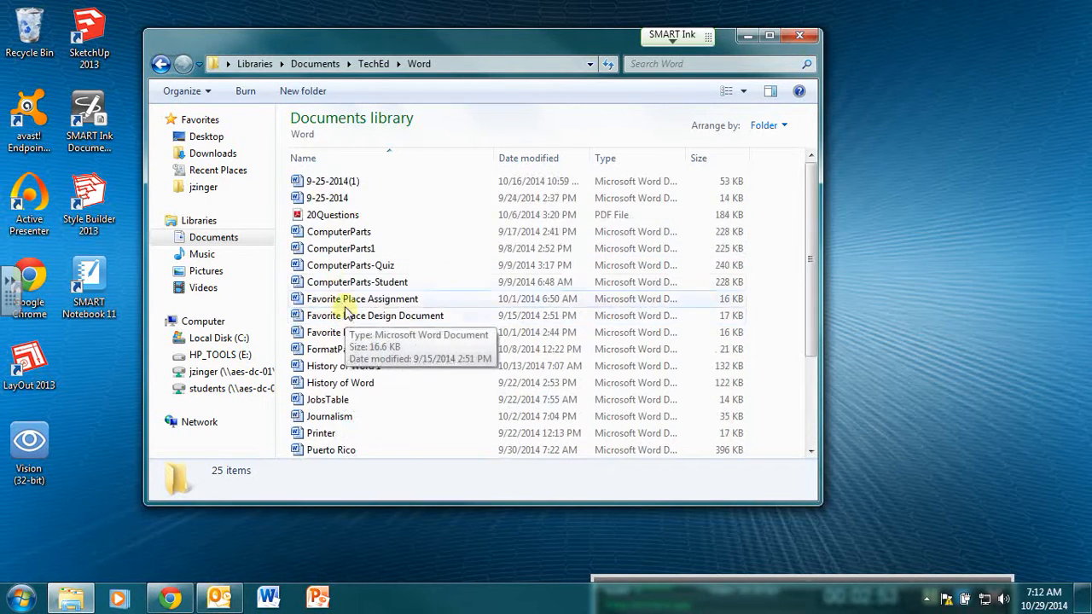
left_click(160, 65)
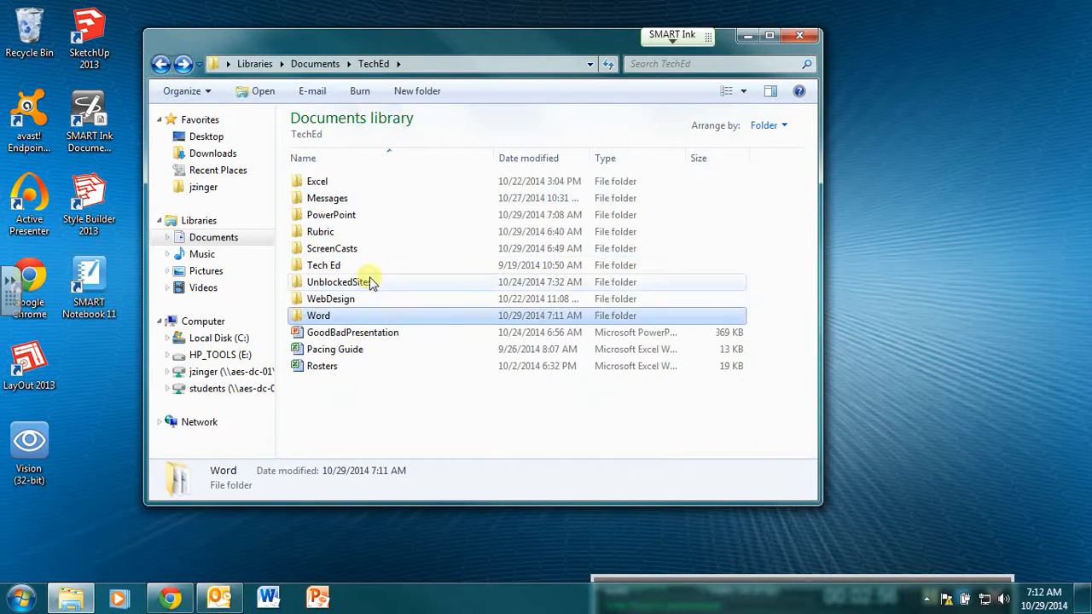
left_click(339, 335)
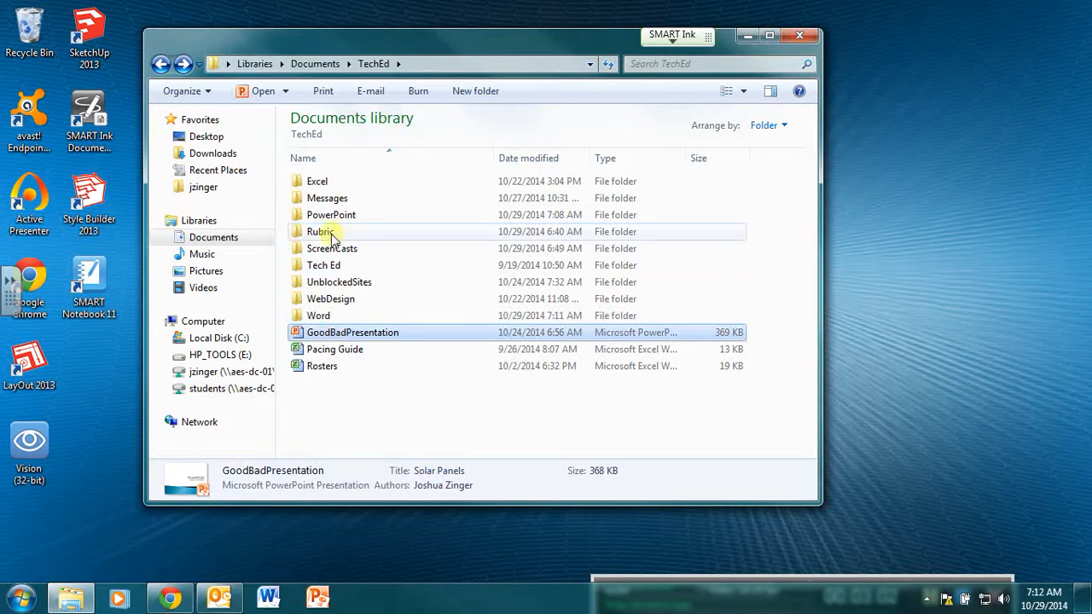
left_click_drag(324, 337, 317, 215)
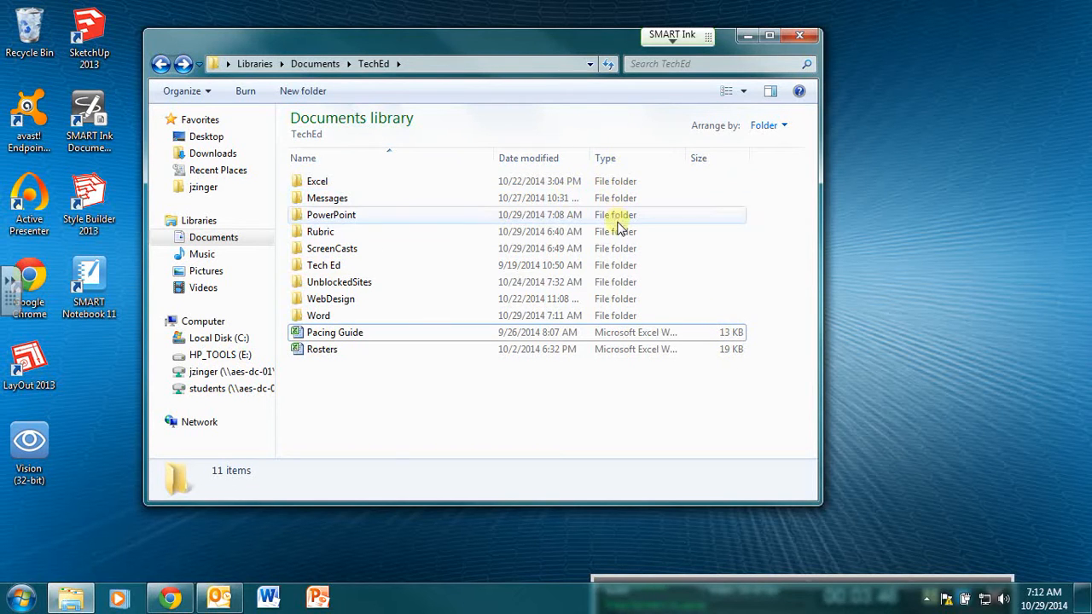
Sort the TechEd contents by name in descending and ascending order, and by date modified with the newest first.
left_click(390, 161)
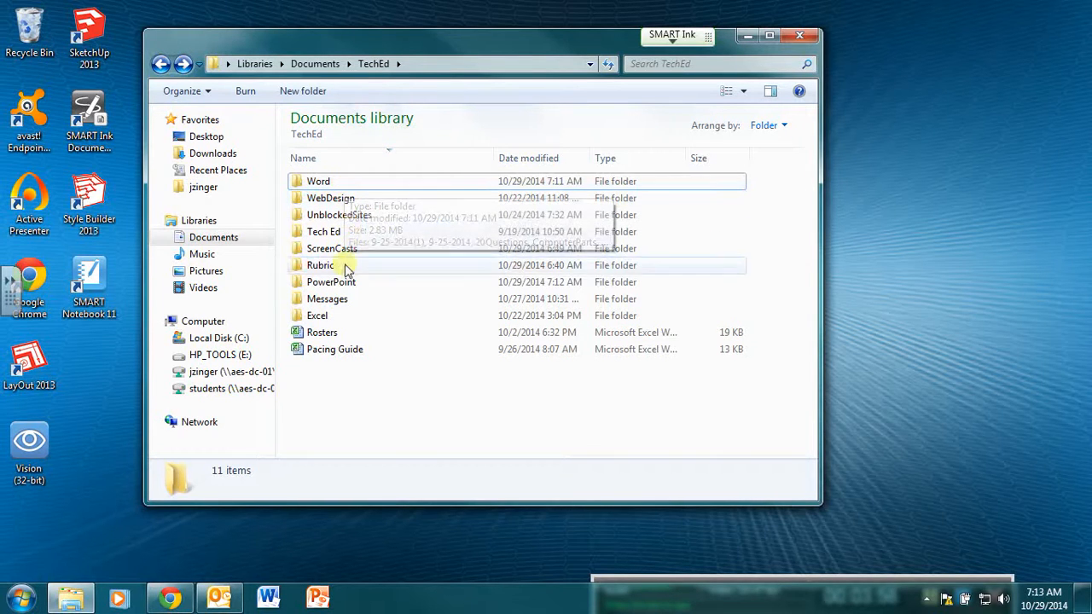
left_click(401, 160)
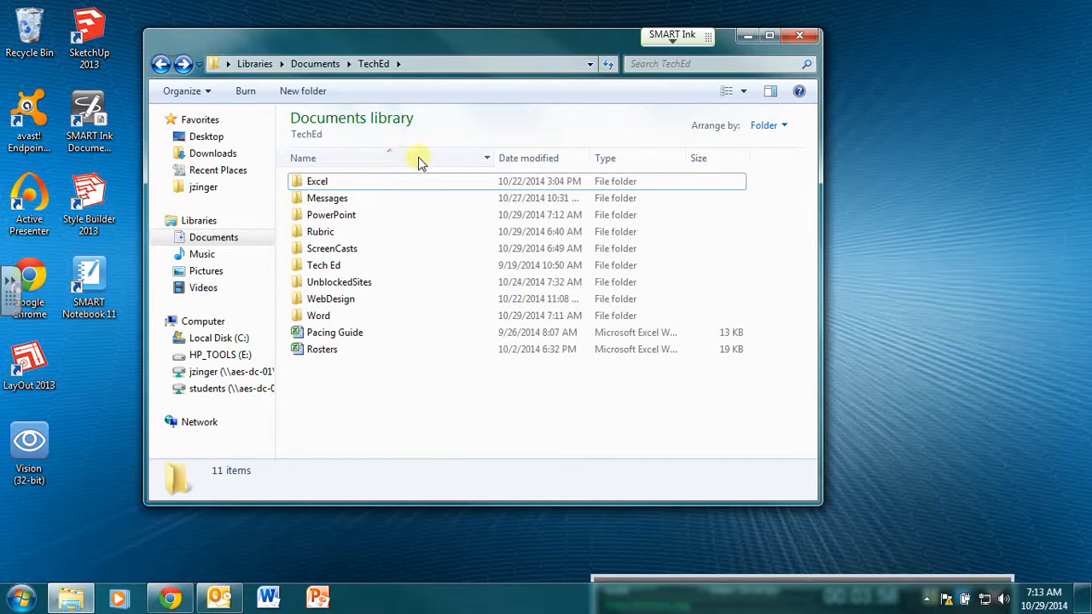
left_click(555, 159)
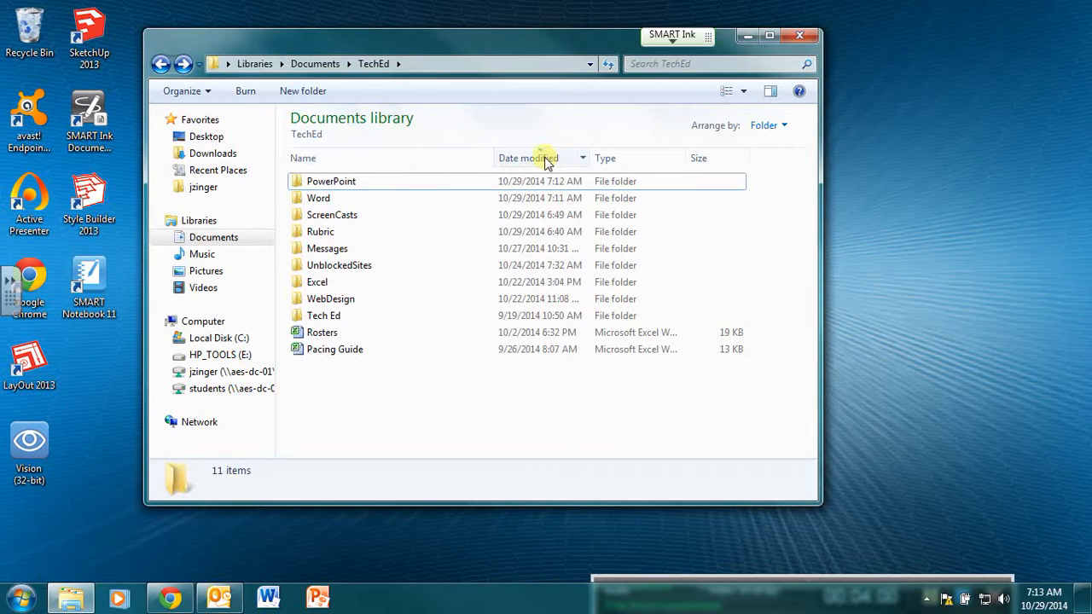
Sort the TechEd contents by date modified with the oldest and the newest first, and by type in ascending and descending order.
left_click(547, 163)
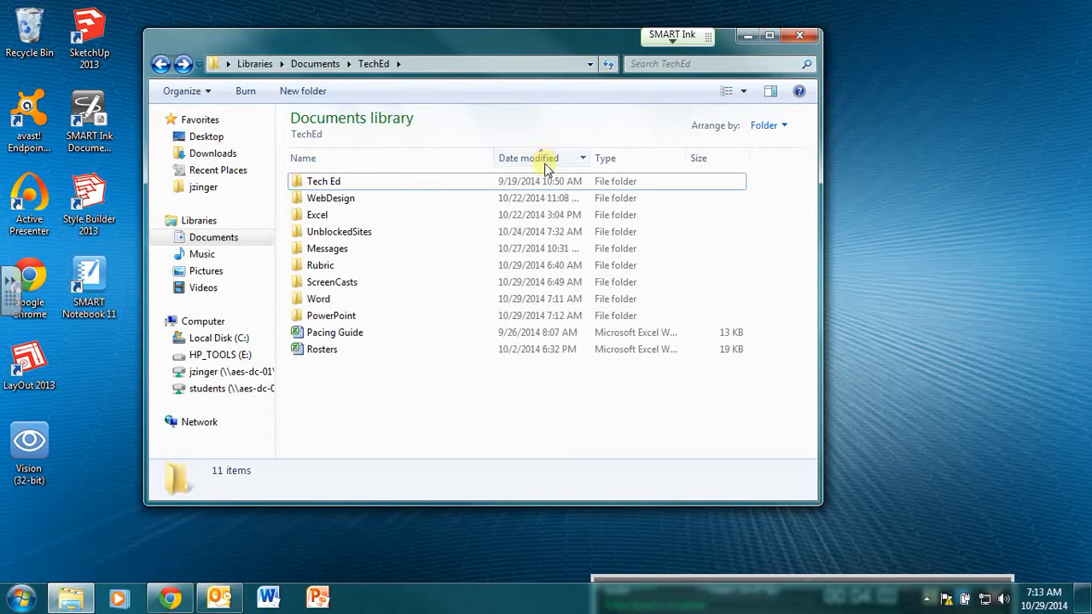
left_click(544, 162)
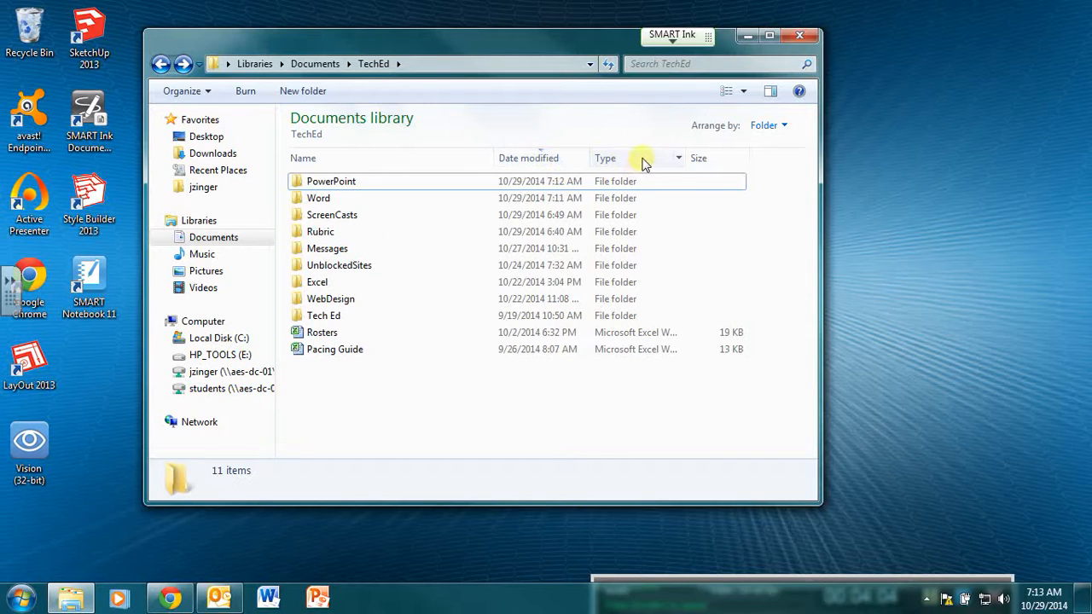
left_click(644, 163)
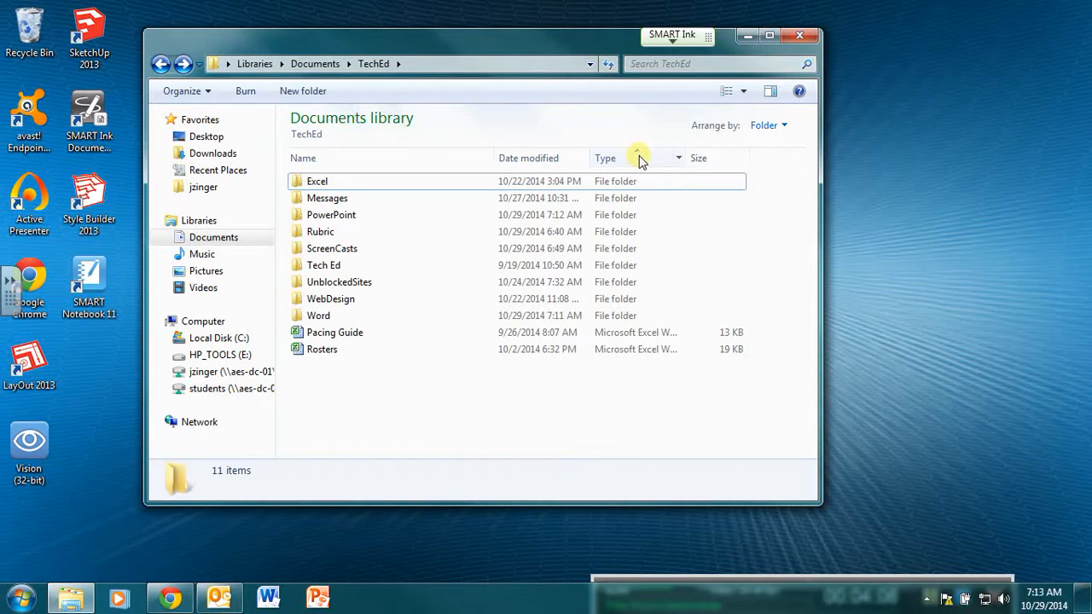
left_click(641, 162)
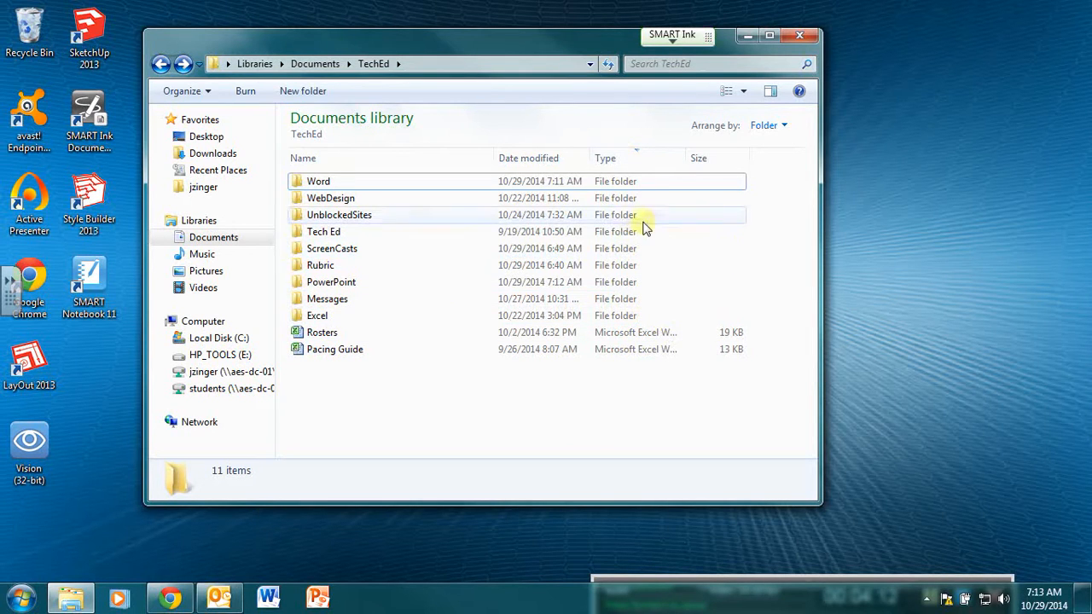
Sort the TechEd contents by size in ascending and descending order, and return them to ascending order by name.
left_click(725, 159)
left_click(724, 159)
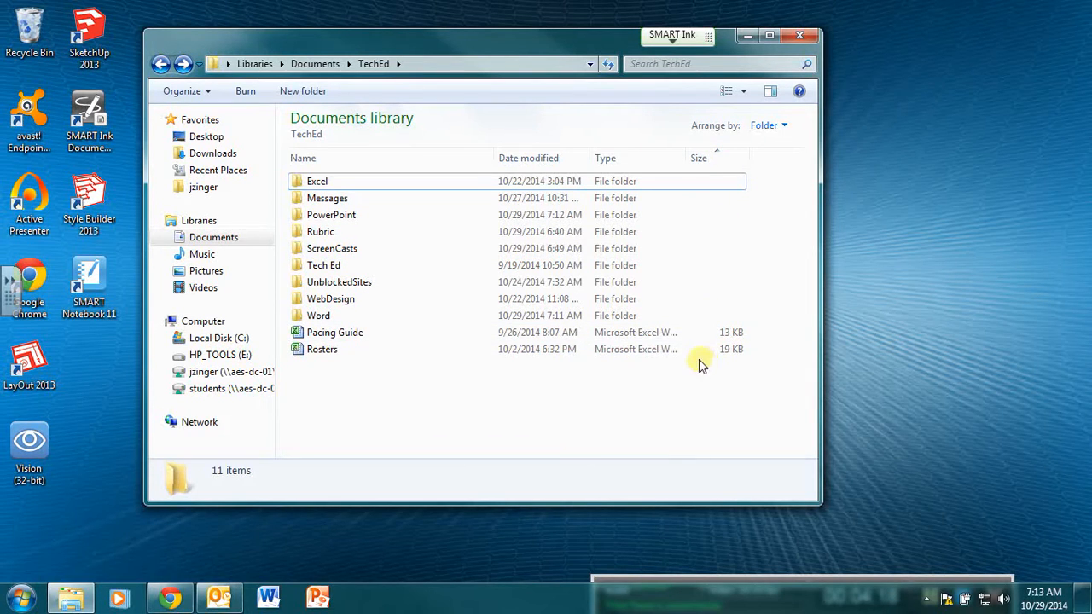
left_click(722, 159)
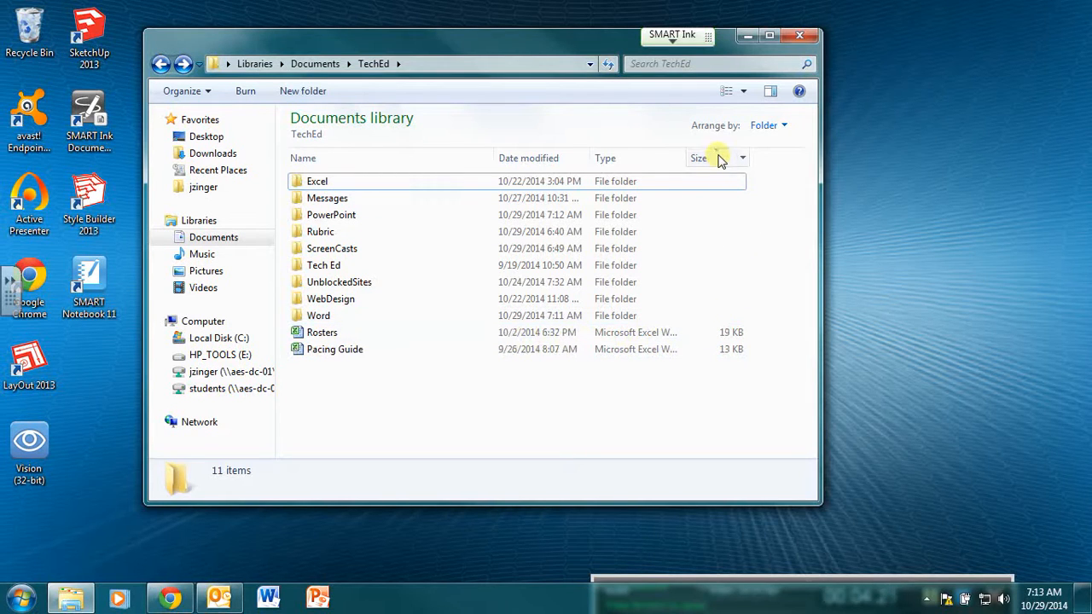
left_click(391, 162)
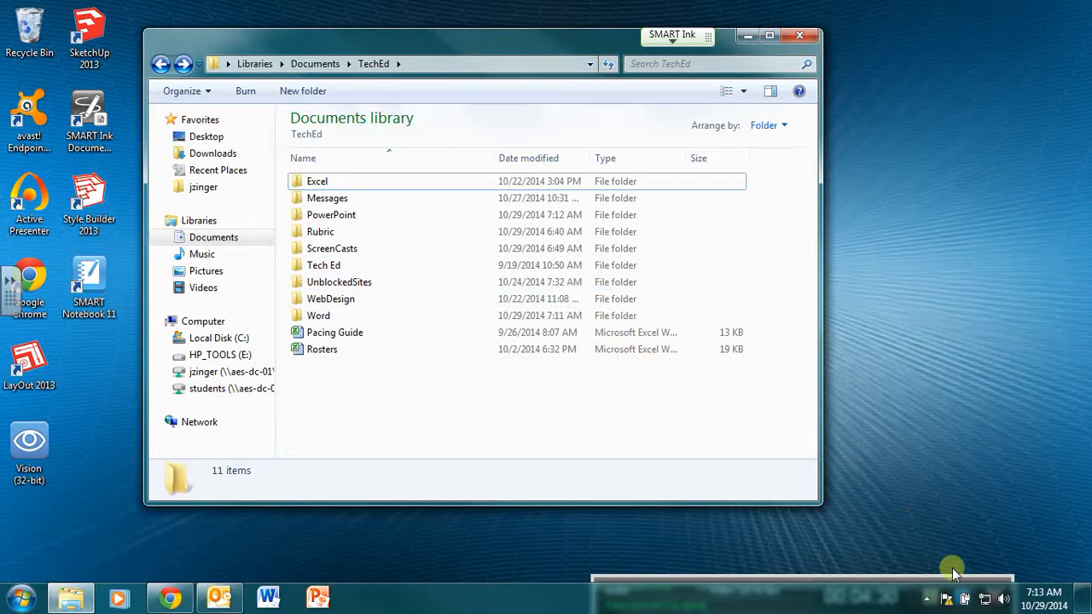
mouse_move(958, 563)
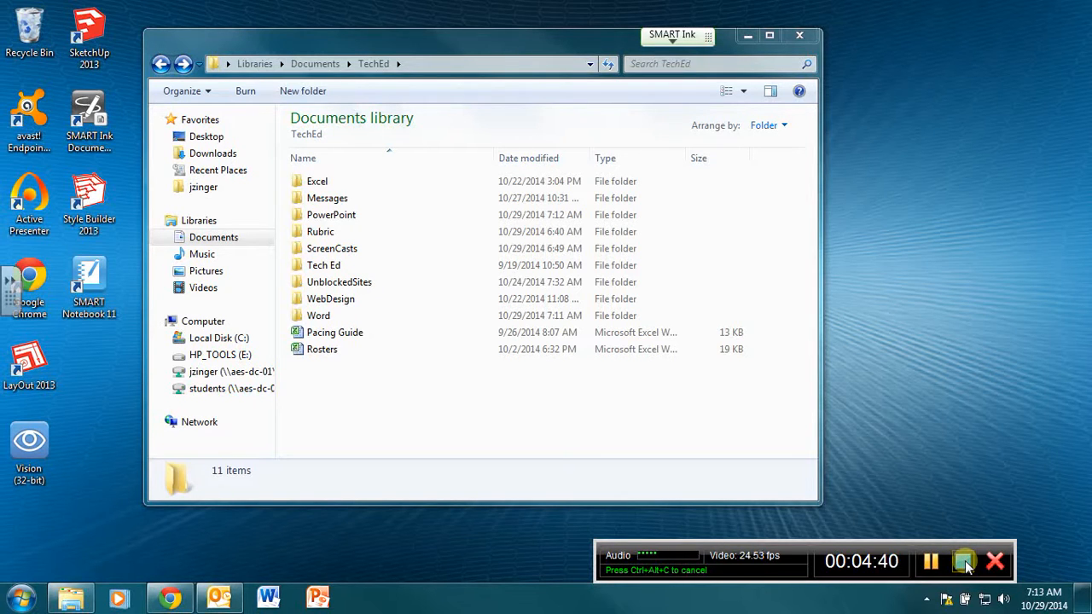
left_click(963, 561)
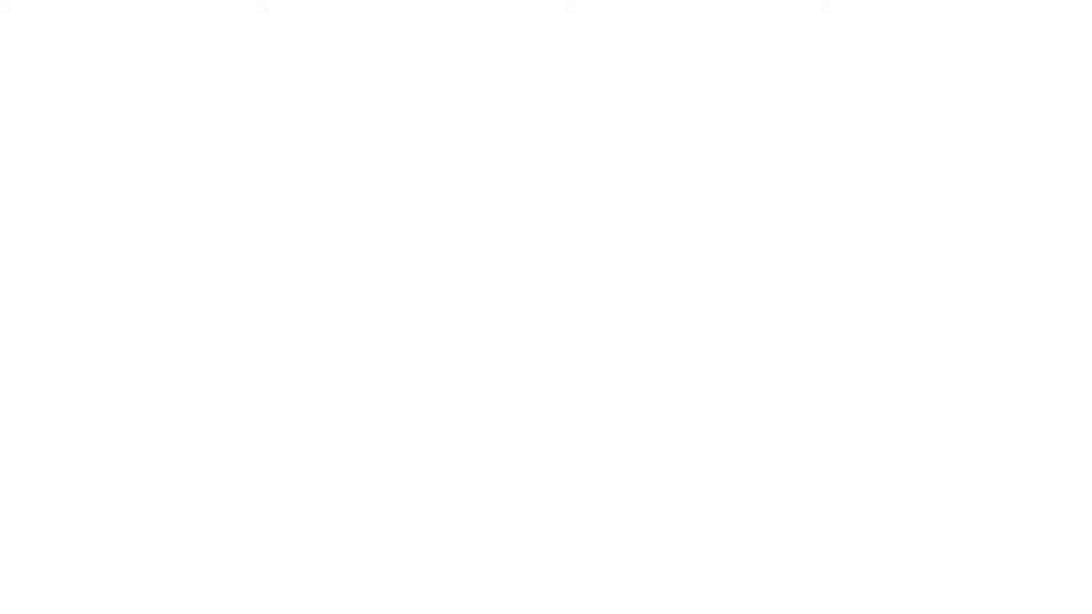